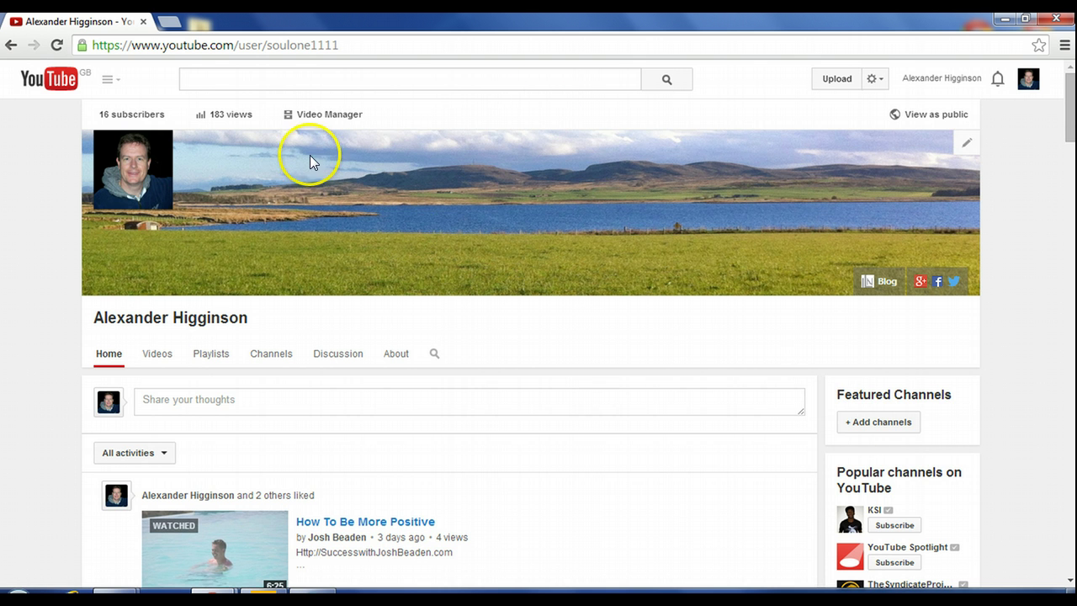
pyautogui.moveTo(130, 177)
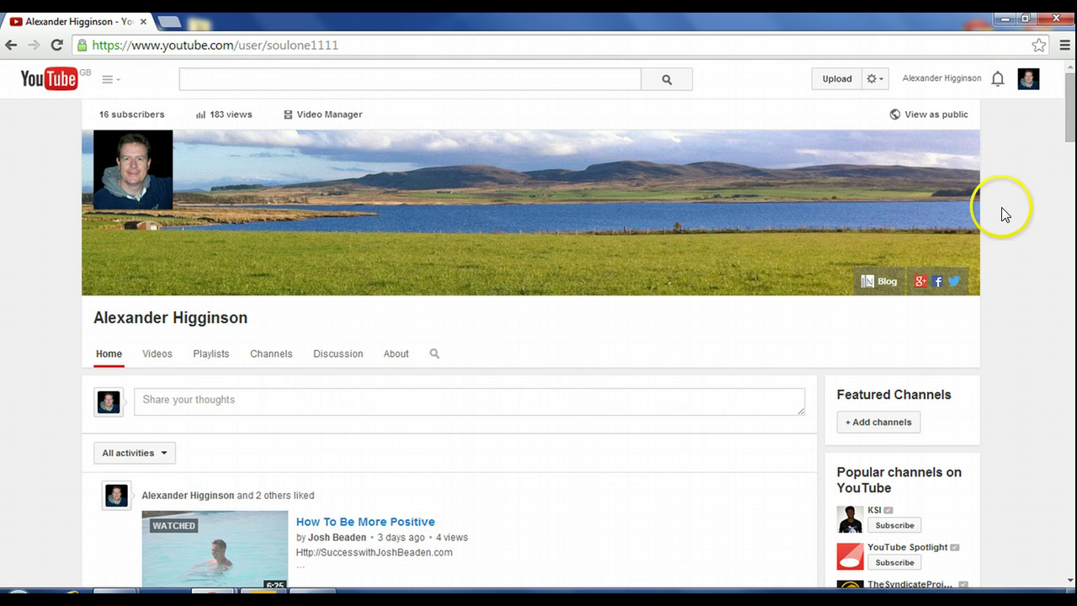
pyautogui.click(969, 145)
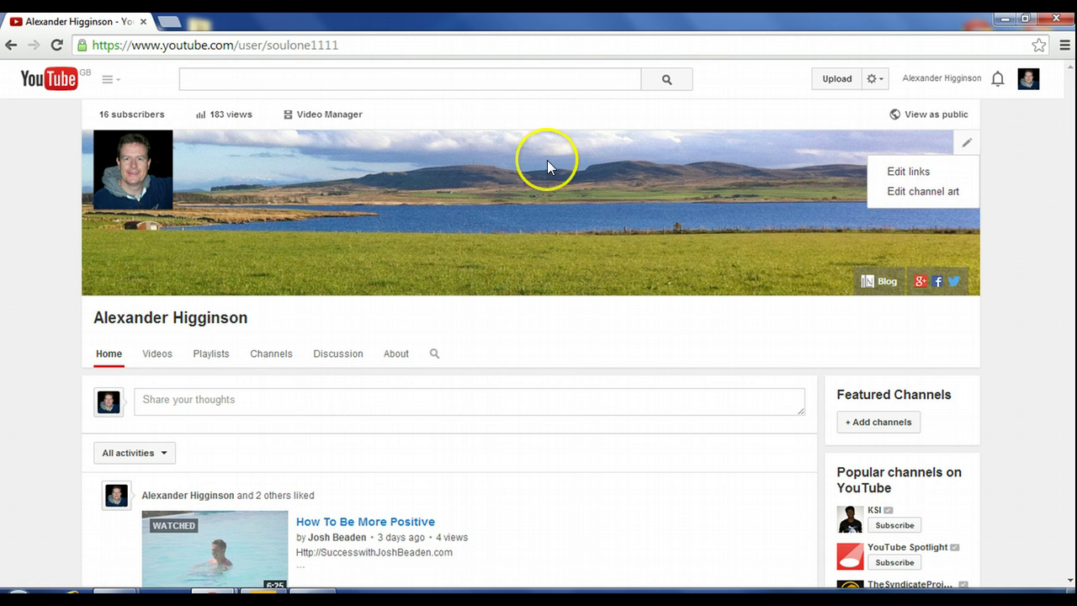
pyautogui.moveTo(966, 317)
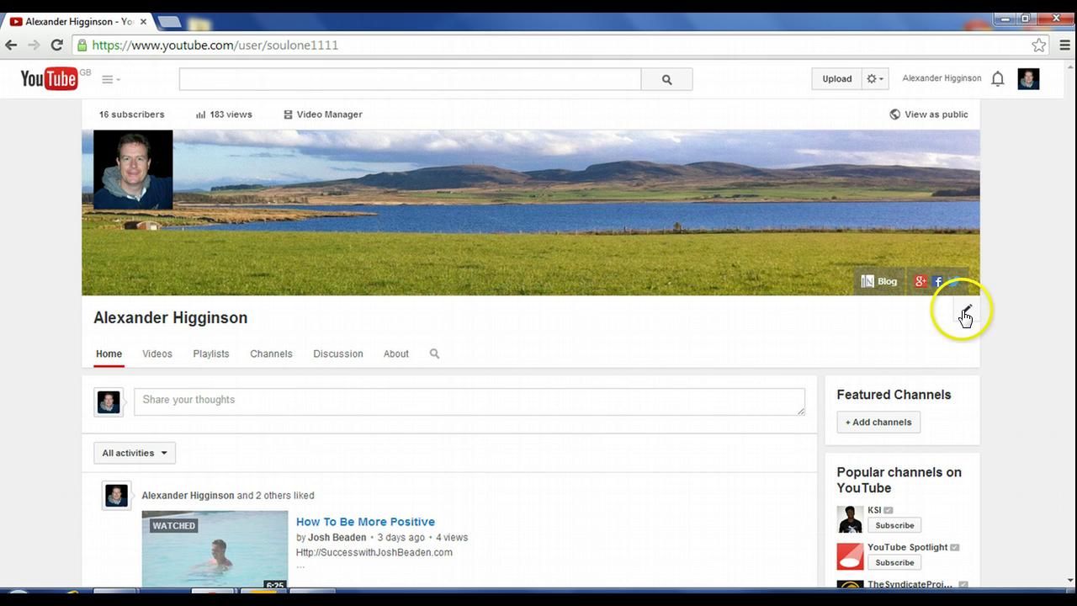
pyautogui.click(970, 143)
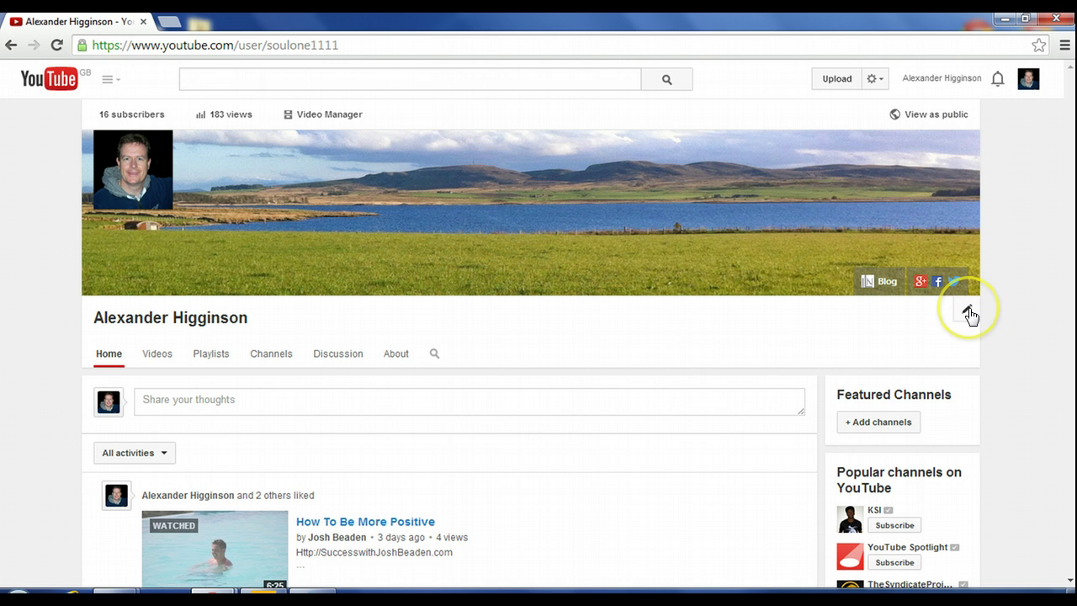
# Enable the Browse view in the channel navigation settings and save the change.
pyautogui.click(968, 313)
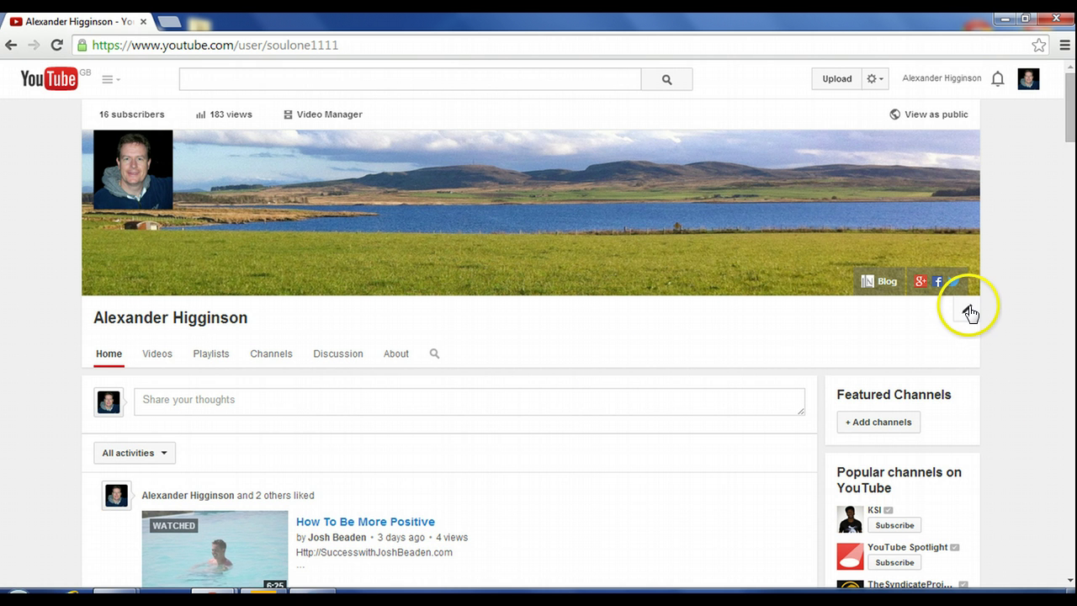
pyautogui.click(968, 311)
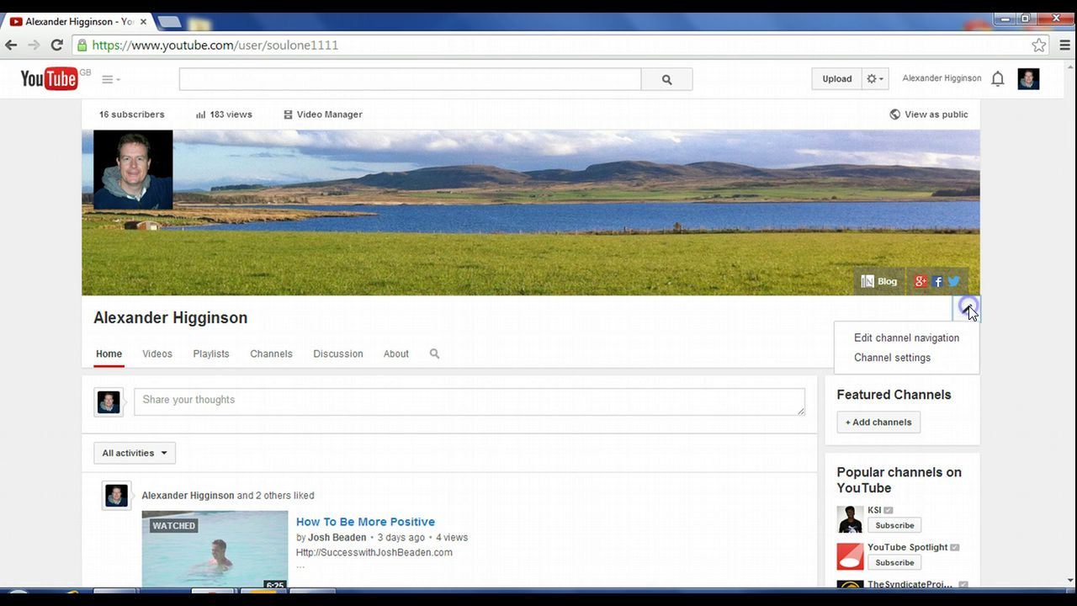
pyautogui.click(926, 341)
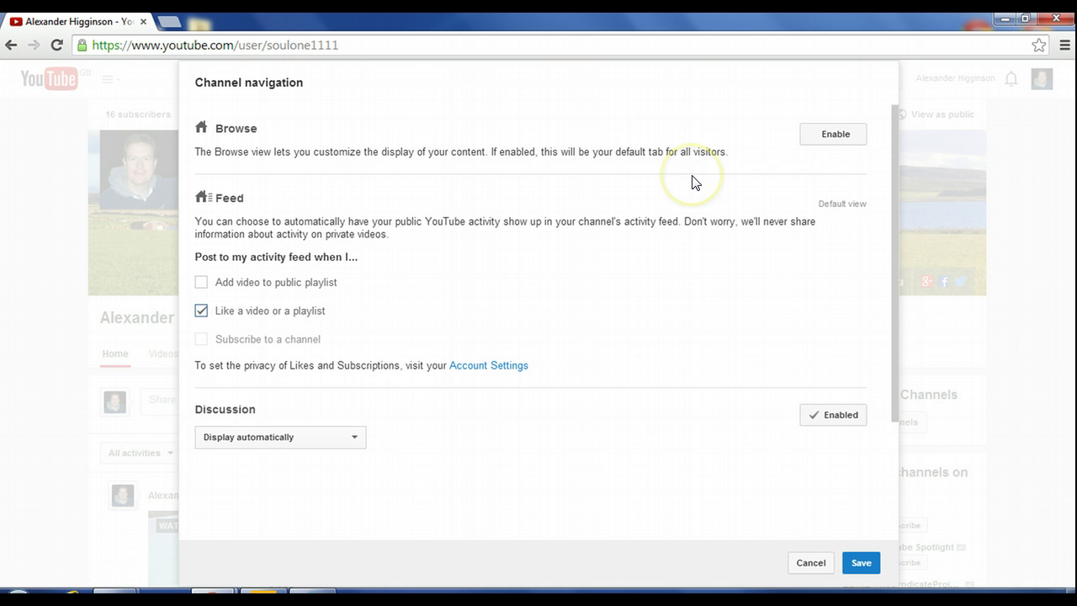
pyautogui.click(844, 137)
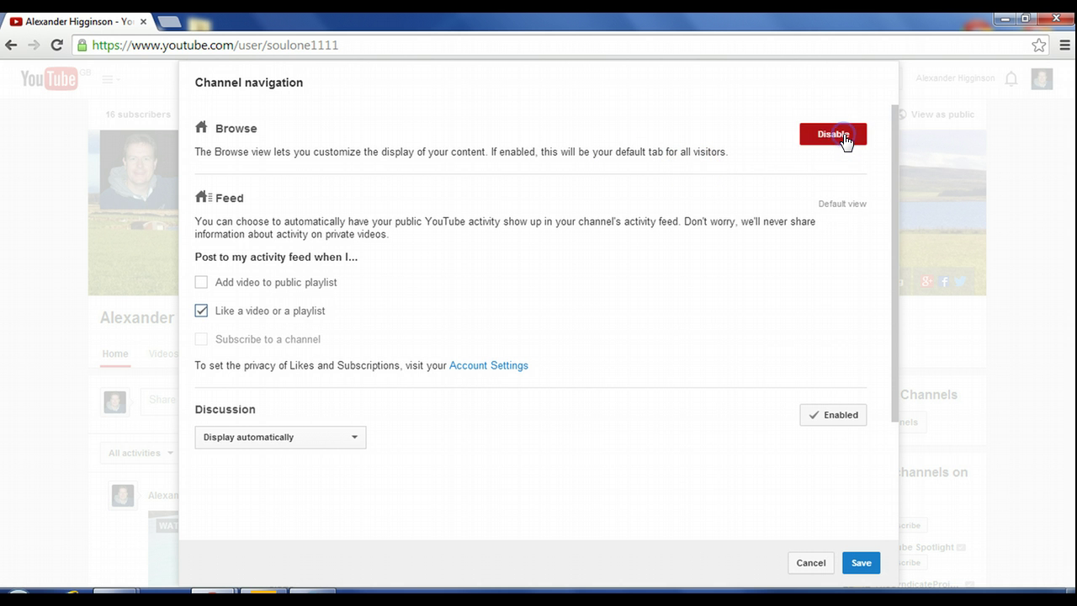
pyautogui.click(863, 575)
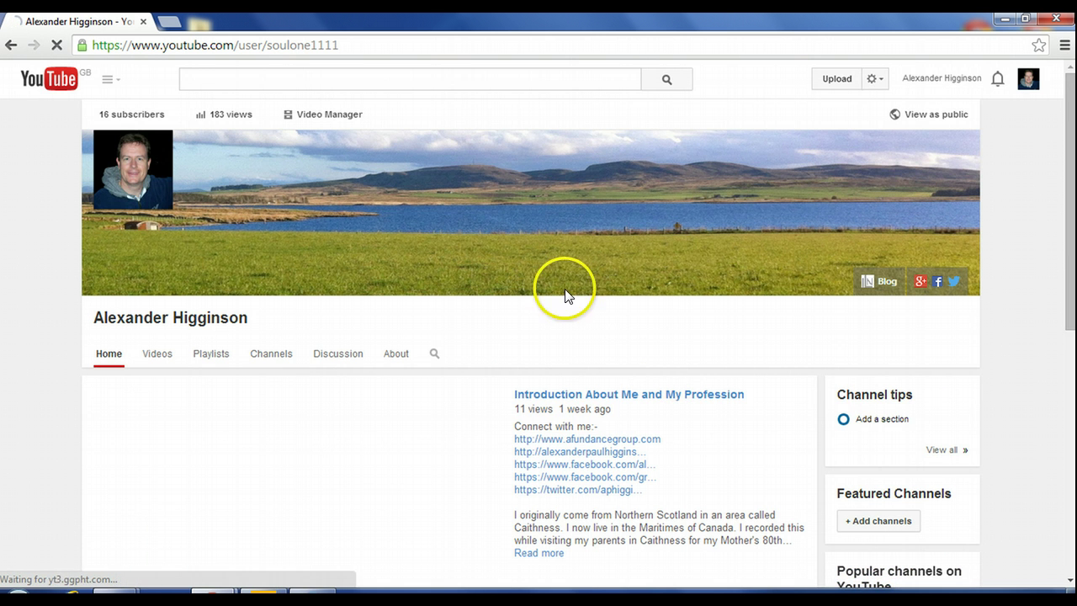
# Remove the current trailer shown to unsubscribed visitors on the channel home page.
pyautogui.scroll(-1, 505, 378)
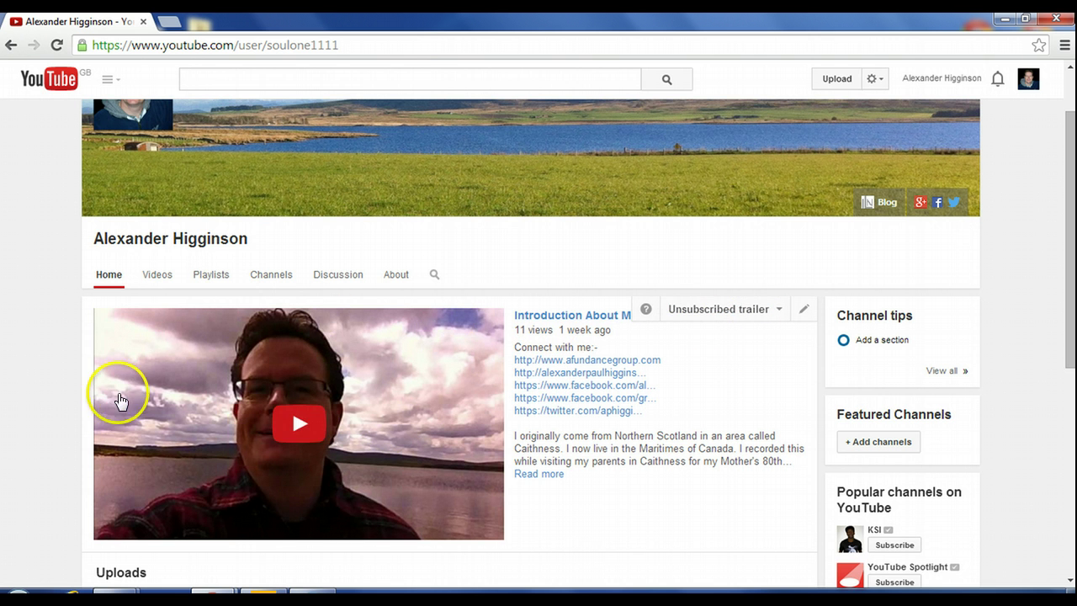
pyautogui.click(778, 311)
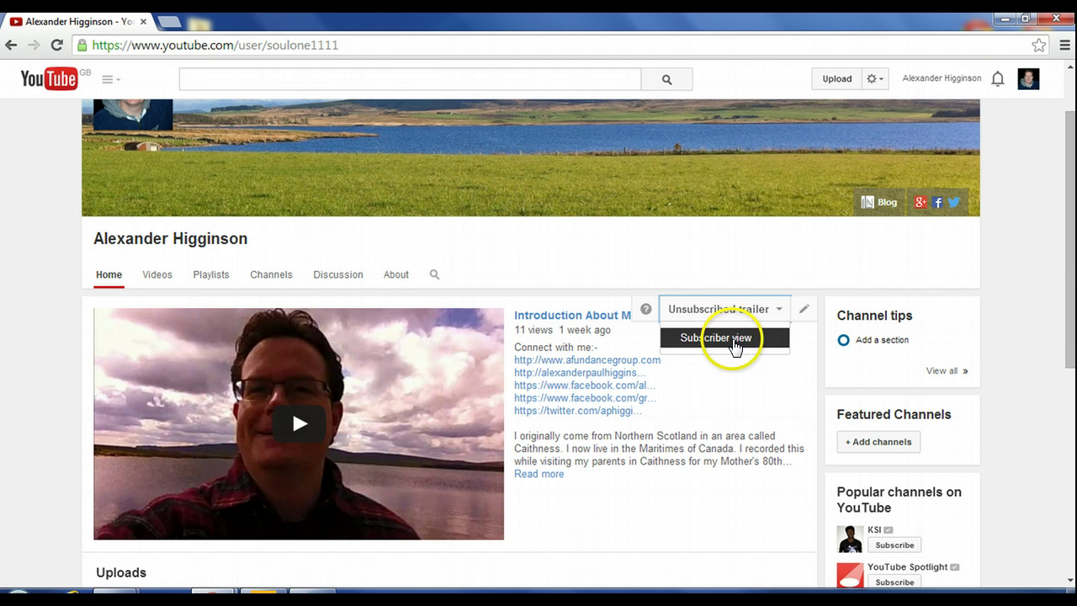
pyautogui.click(802, 310)
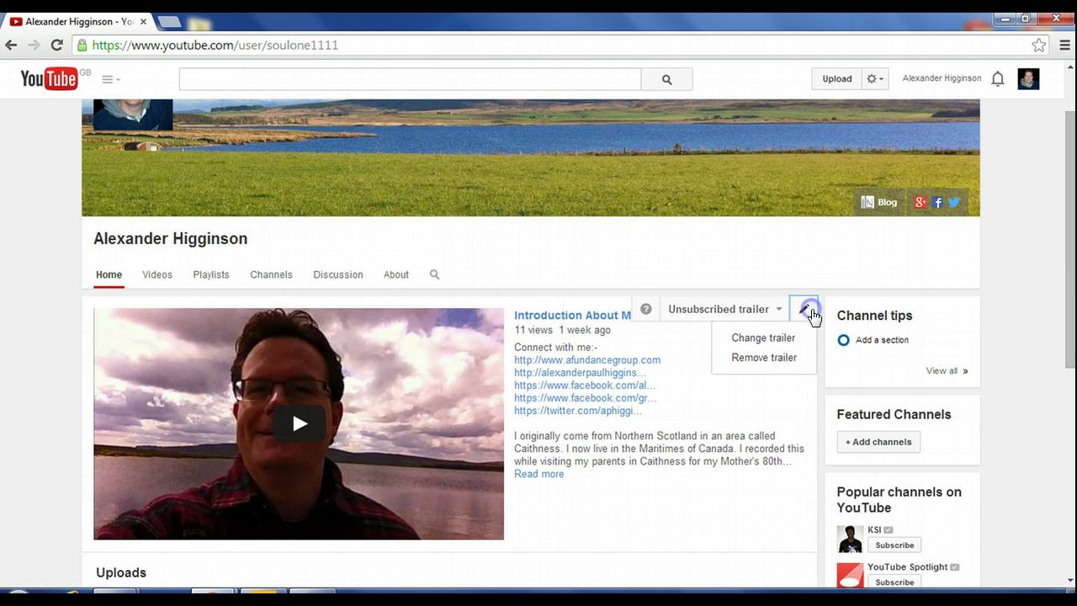
pyautogui.click(752, 359)
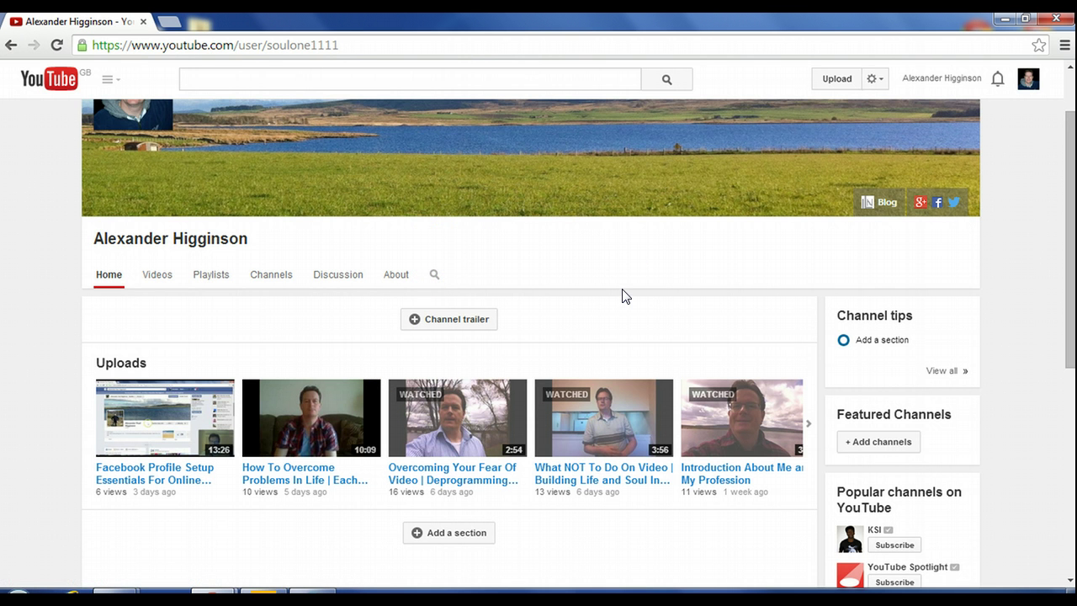
# Review the channel navigation settings and save them with the Browse view enabled.
pyautogui.click(973, 233)
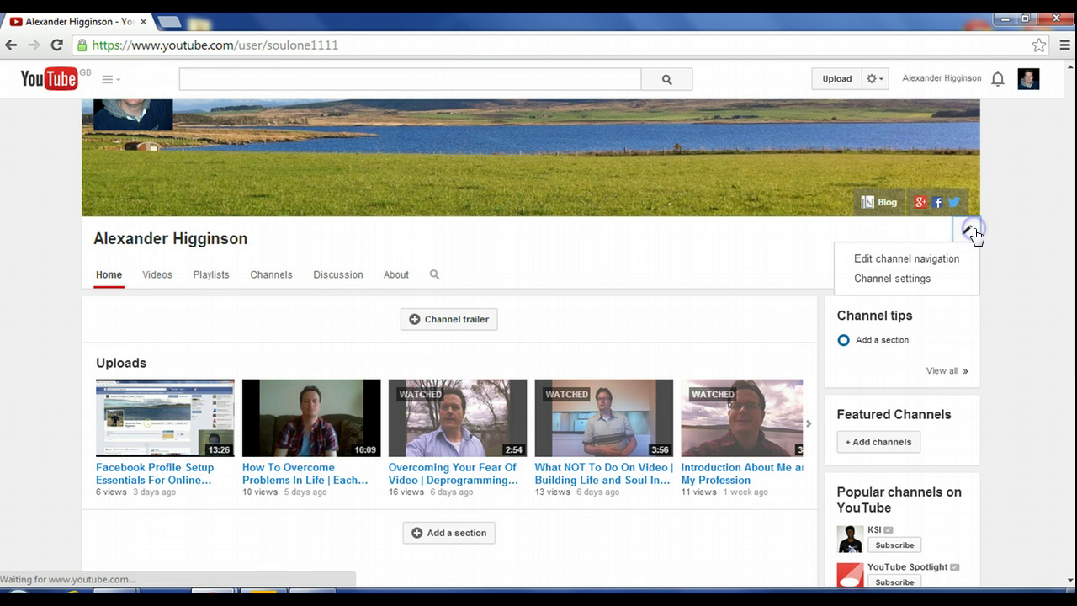
pyautogui.click(901, 256)
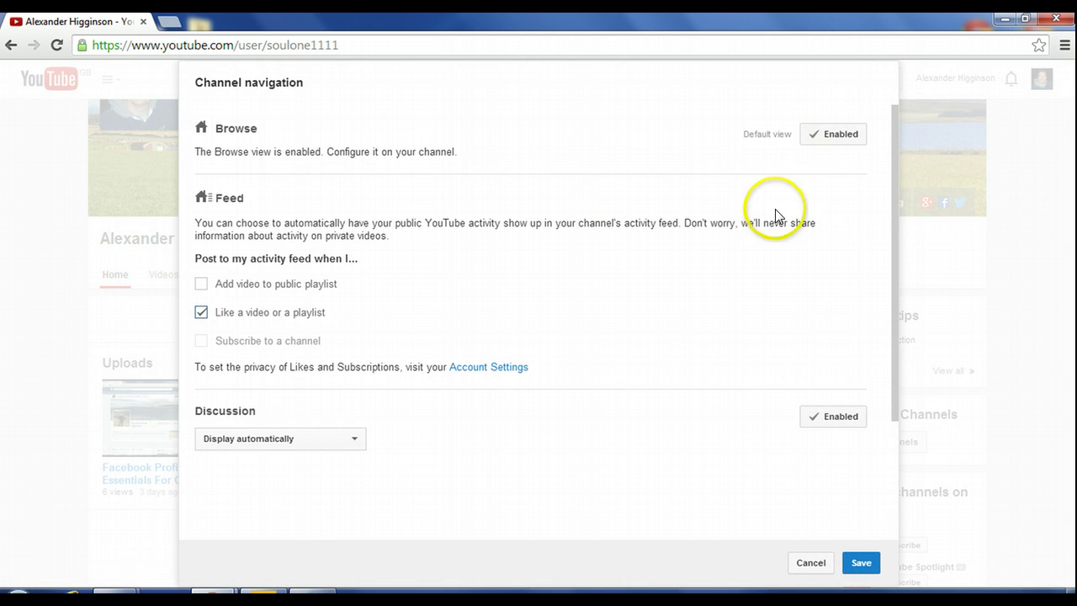
pyautogui.click(861, 563)
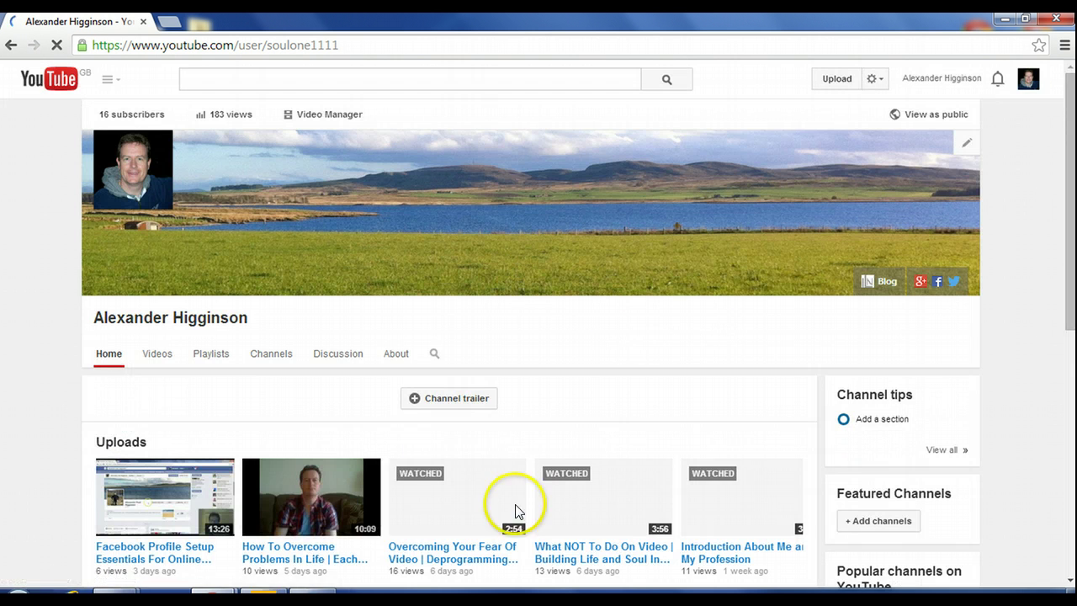
# Set the uploaded video "Introduction About Me and My Profession" as the channel trailer and check it on the channel page.
pyautogui.click(454, 399)
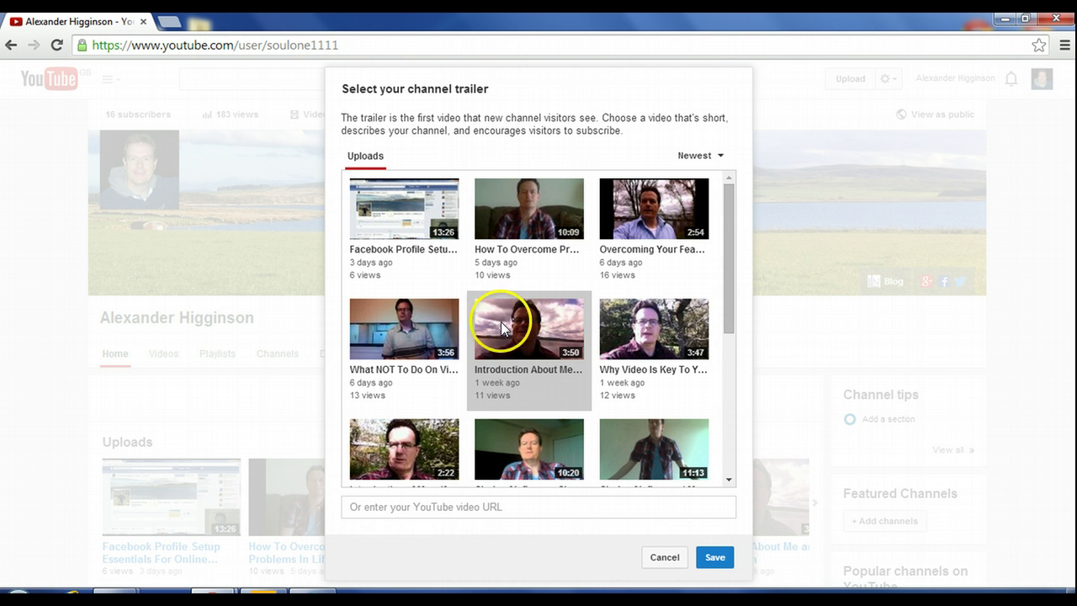
pyautogui.click(714, 559)
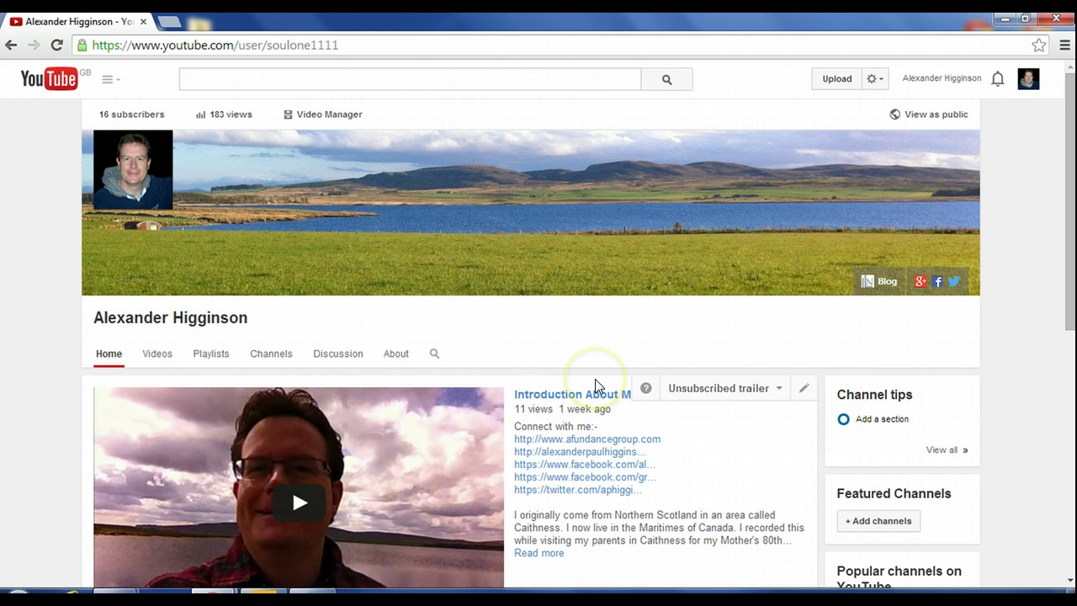
pyautogui.scroll(-1, 620, 396)
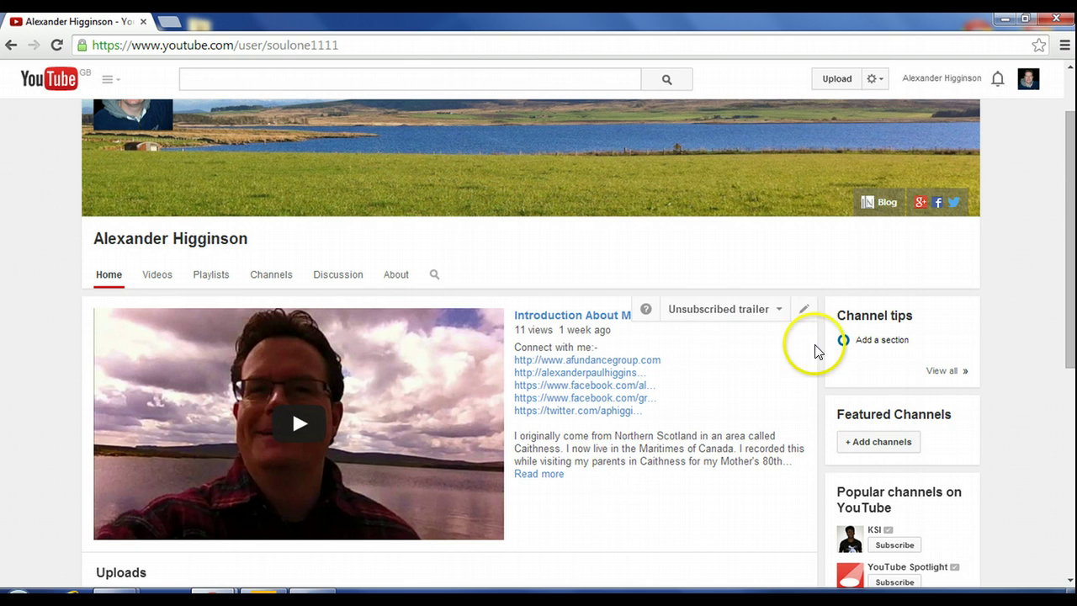
pyautogui.scroll(-3, 746, 517)
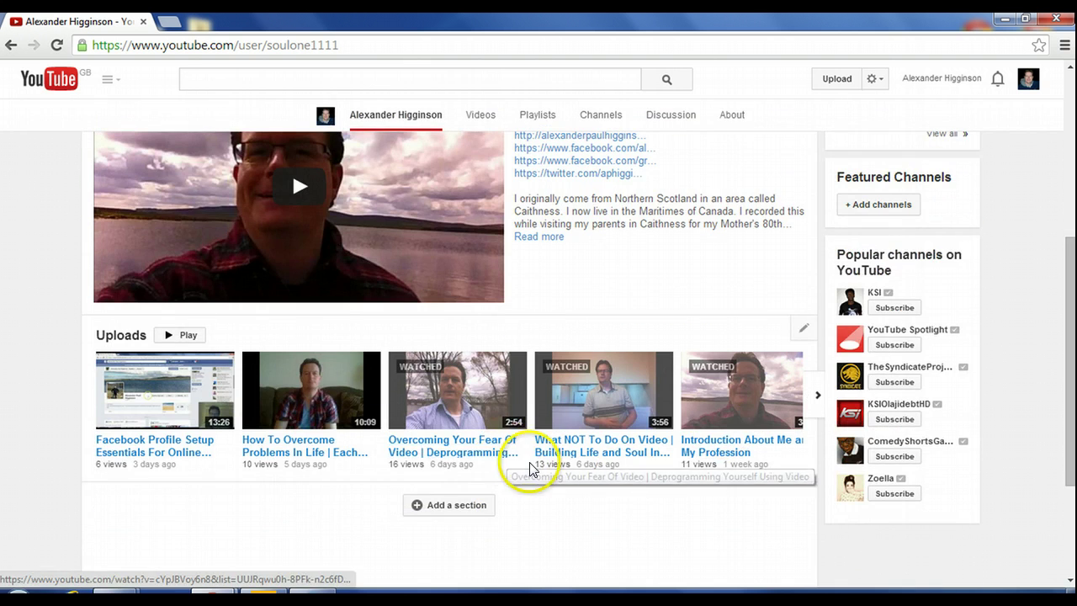
pyautogui.scroll(3, 548, 462)
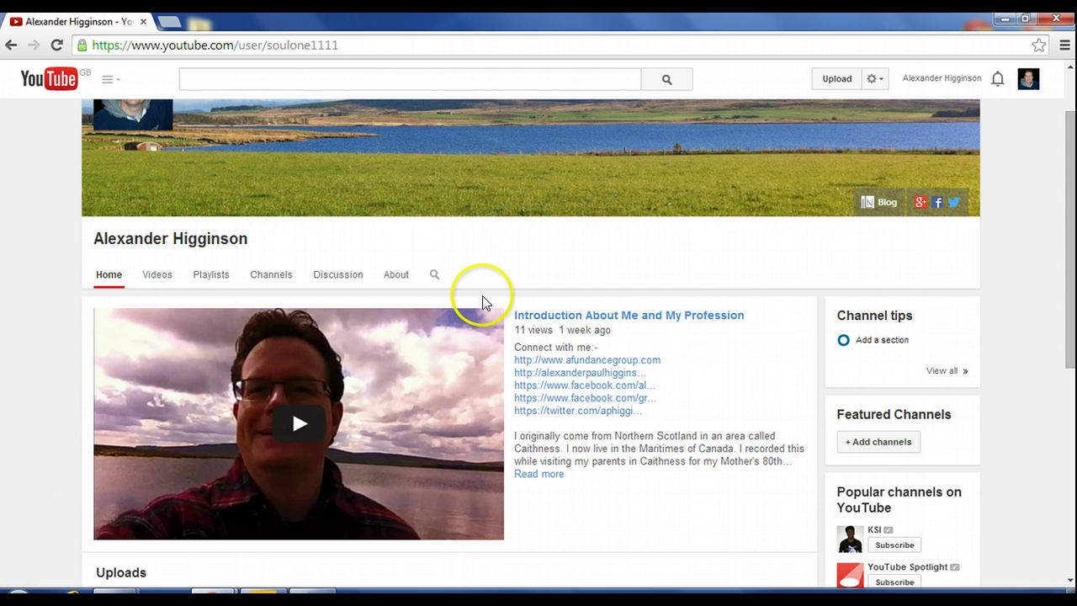
pyautogui.scroll(1, 805, 360)
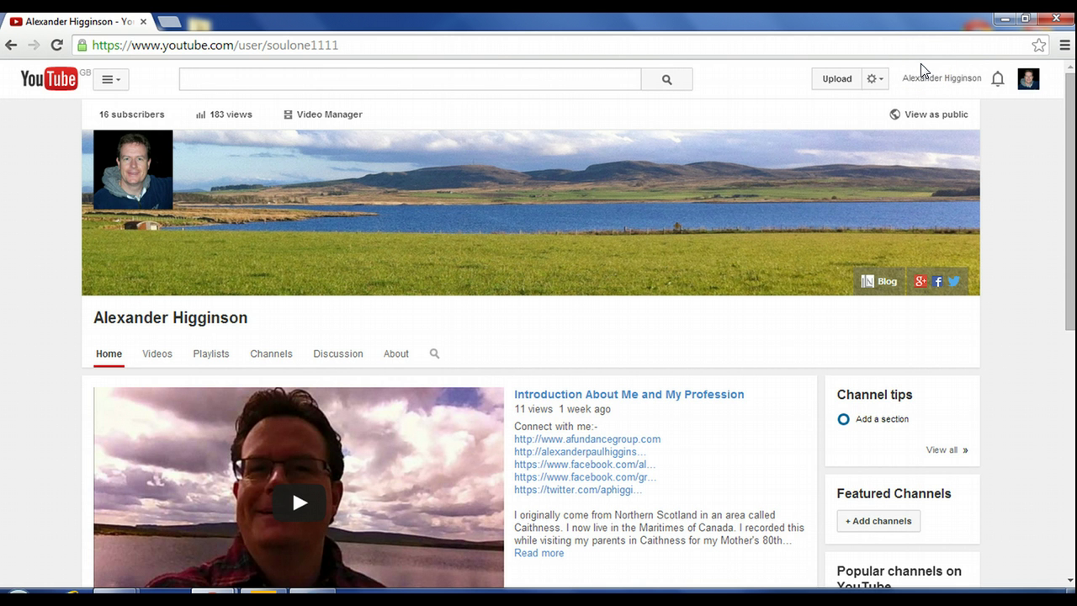
# Preview the channel as the public sees it, pause the playing trailer, and return to the owner's view of the channel.
pyautogui.click(914, 113)
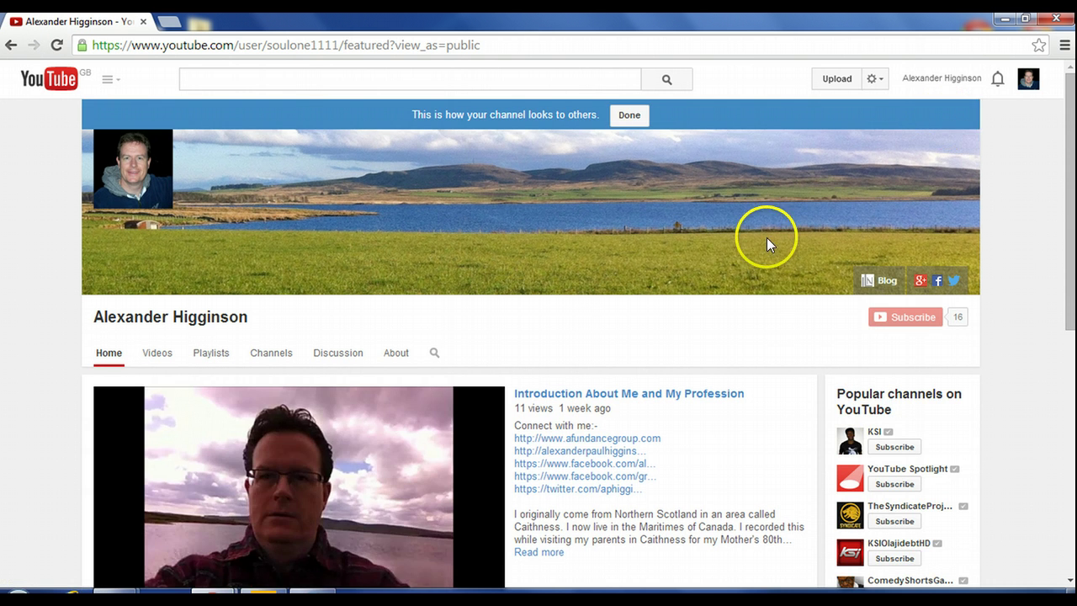
pyautogui.scroll(-1, 657, 300)
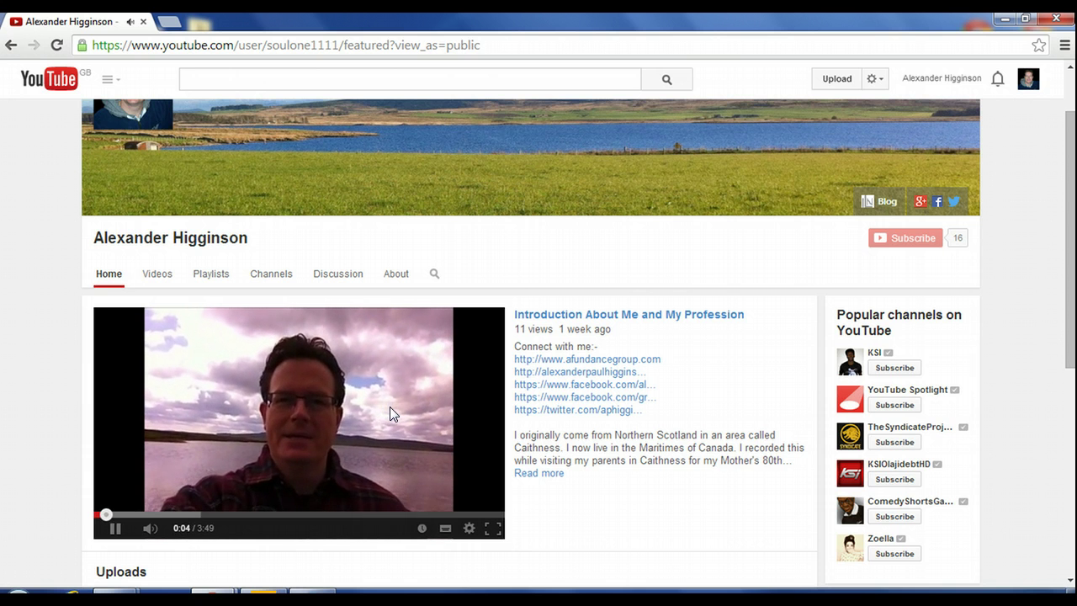
pyautogui.scroll(-1, 505, 421)
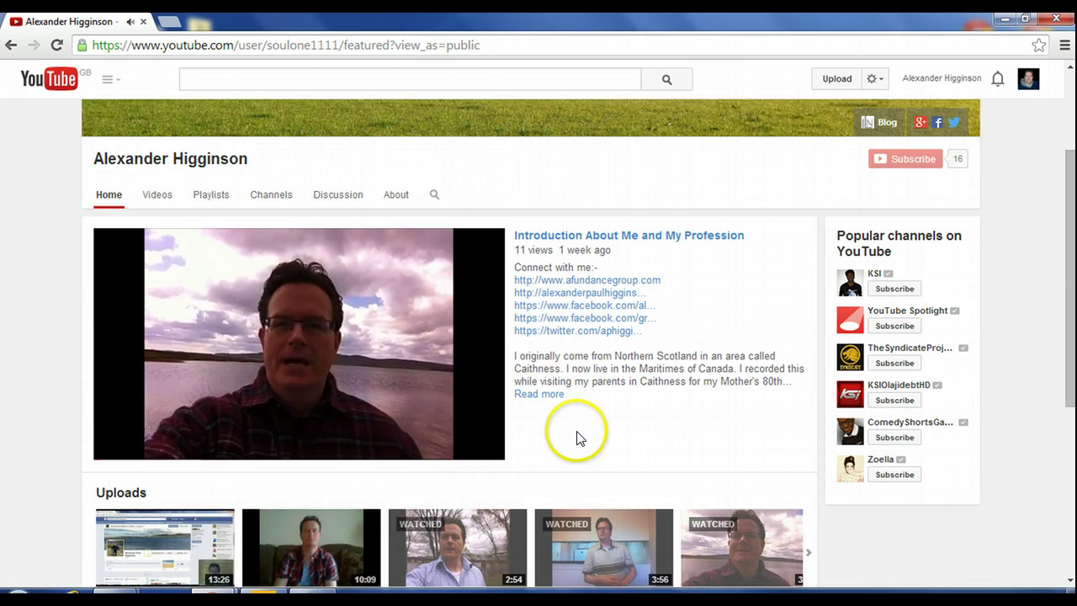
pyautogui.click(366, 347)
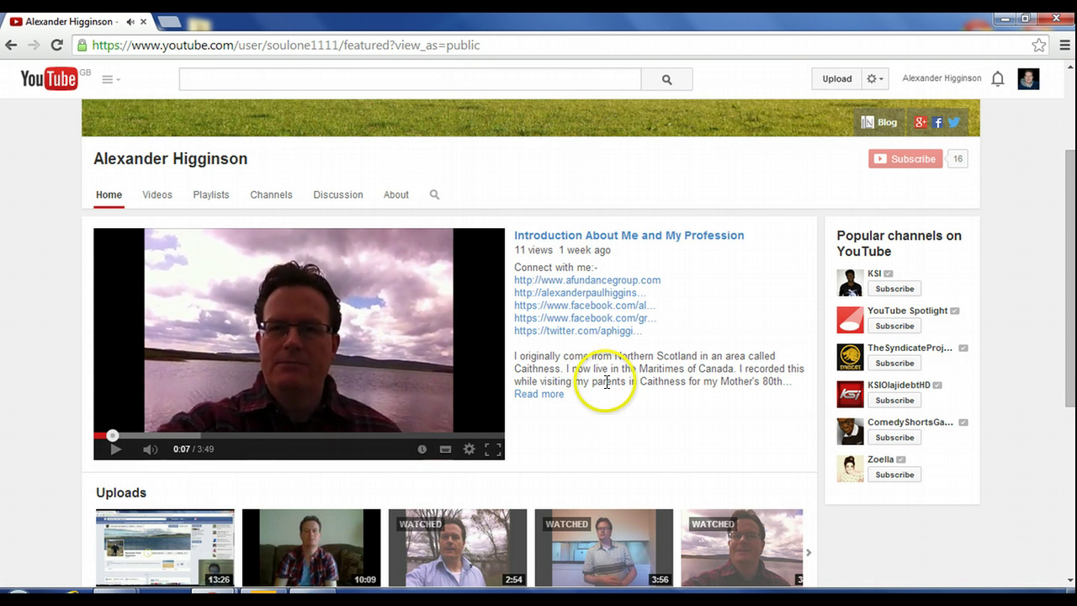
pyautogui.scroll(1, 601, 373)
pyautogui.scroll(-1, 444, 287)
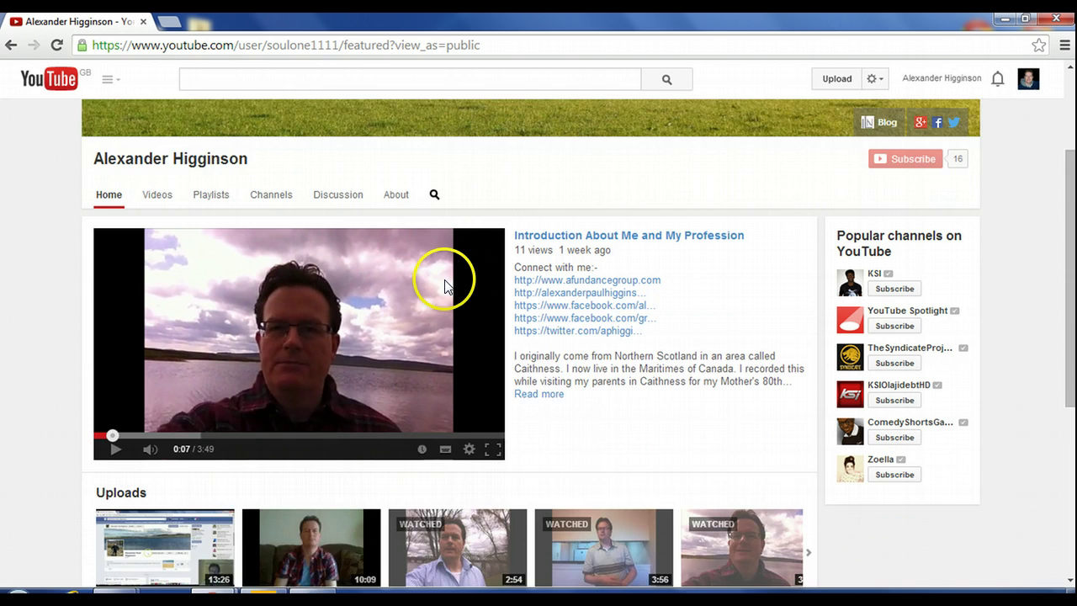
pyautogui.scroll(-1, 578, 328)
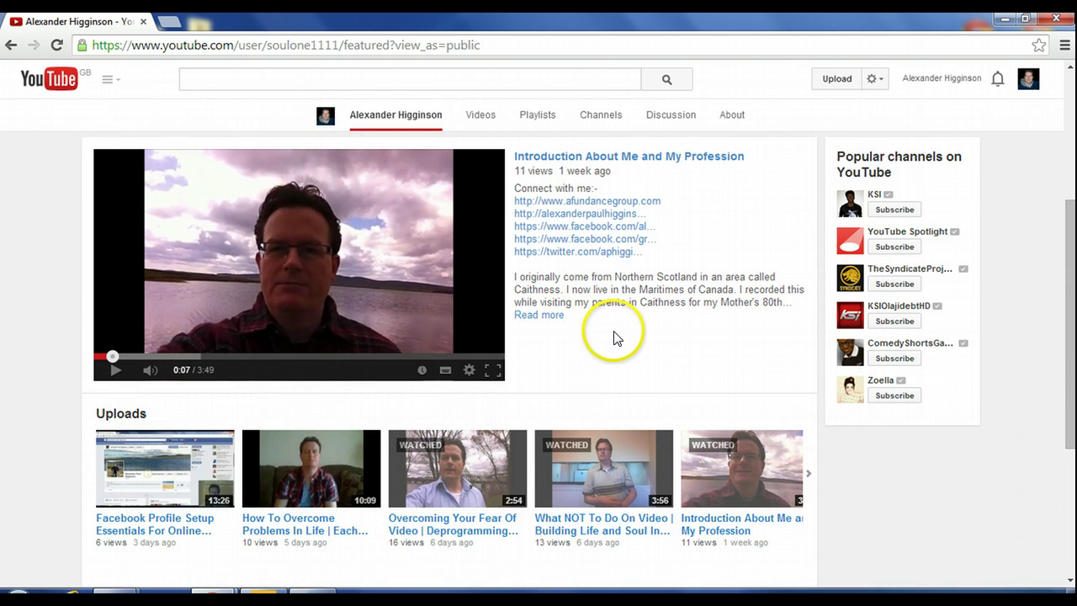
pyautogui.scroll(3, 614, 337)
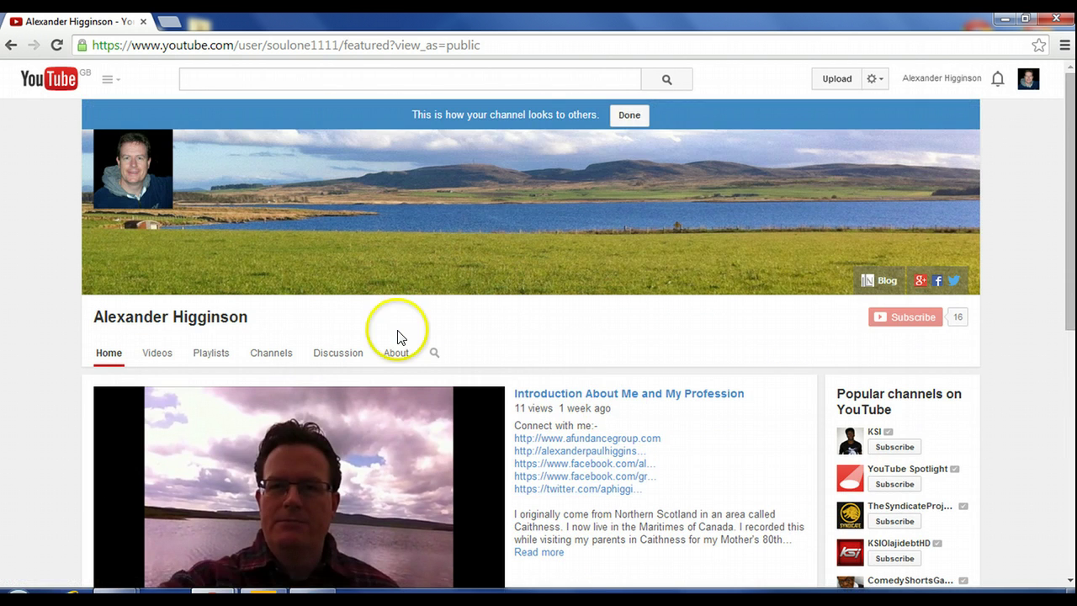
pyautogui.click(631, 118)
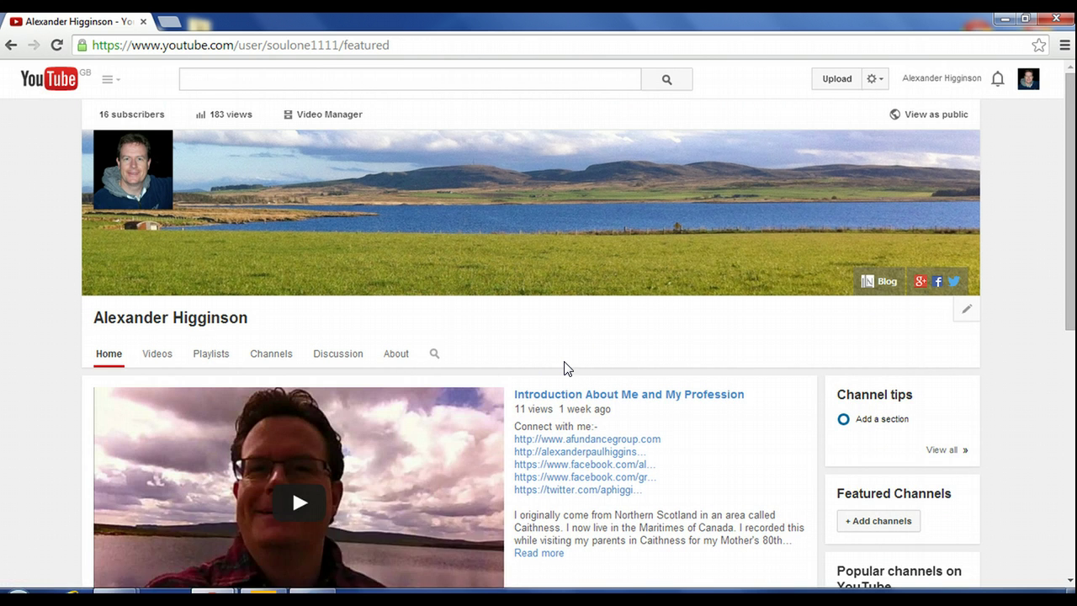
pyautogui.scroll(-1, 564, 368)
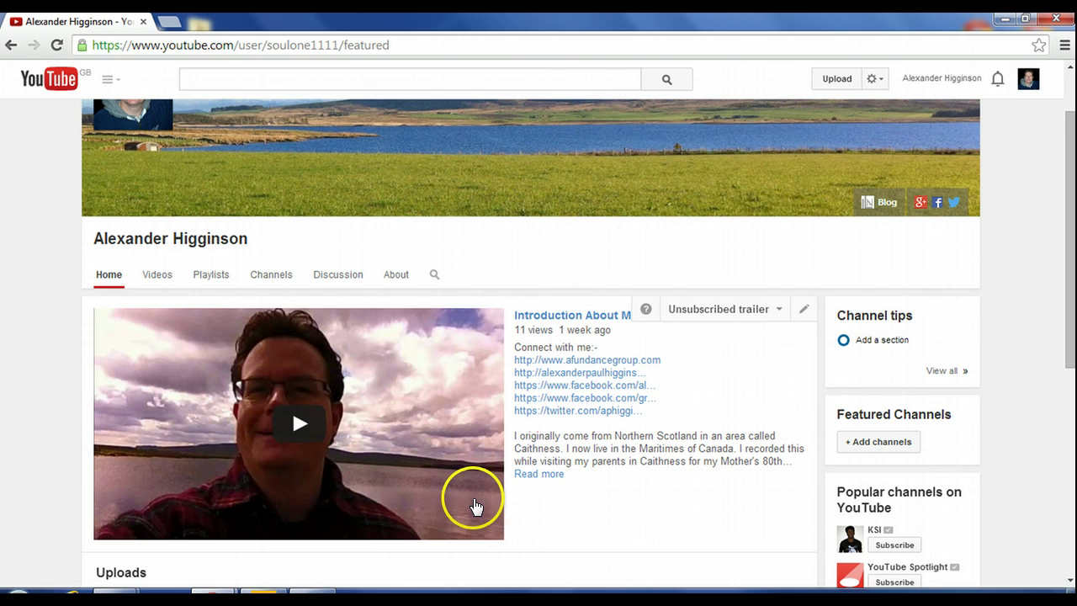